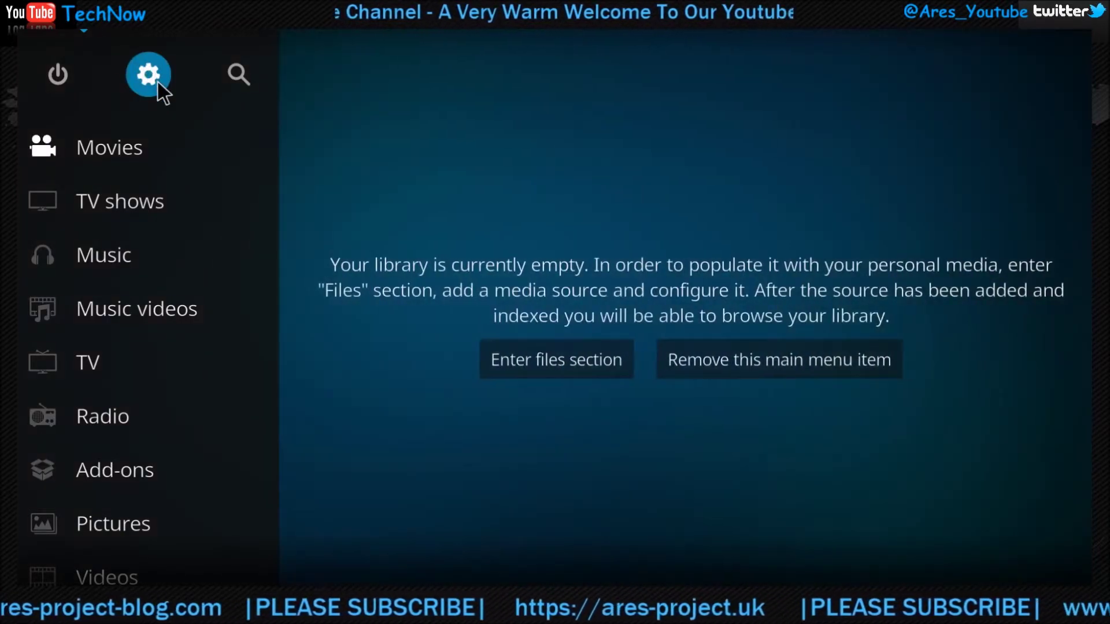
Step: Go to the File manager from settings and begin adding a new file source
click(158, 81)
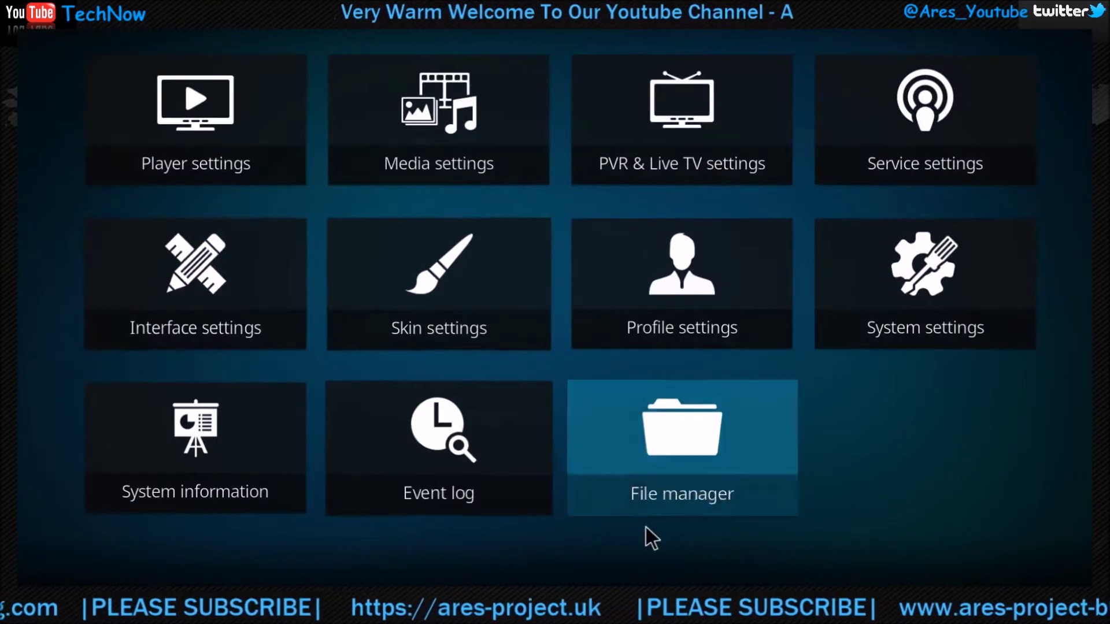
click(719, 491)
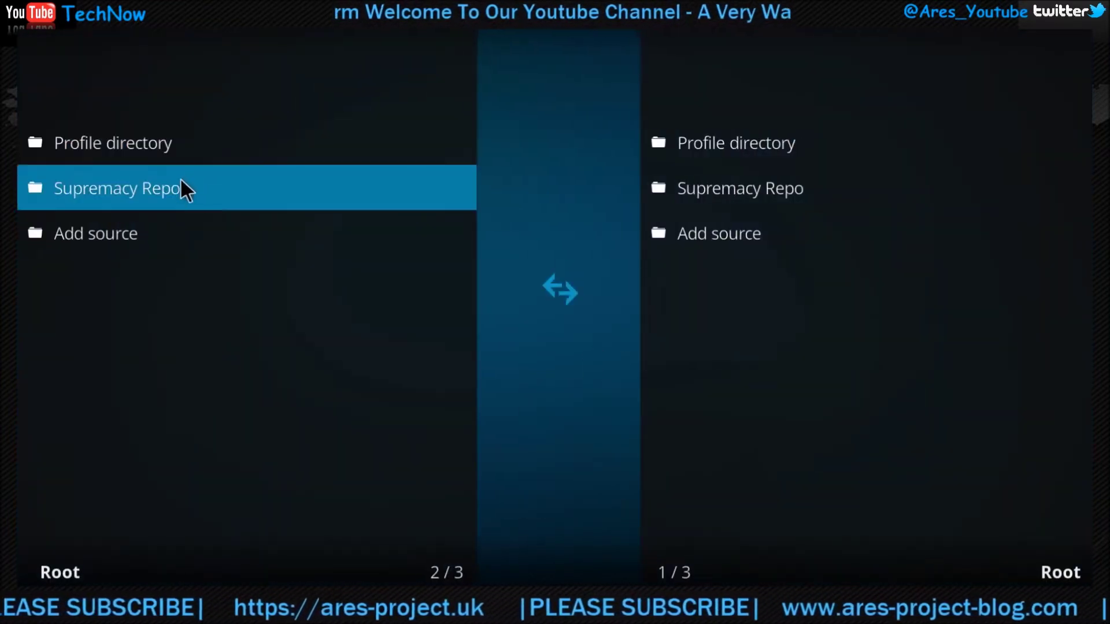
right_click(176, 192)
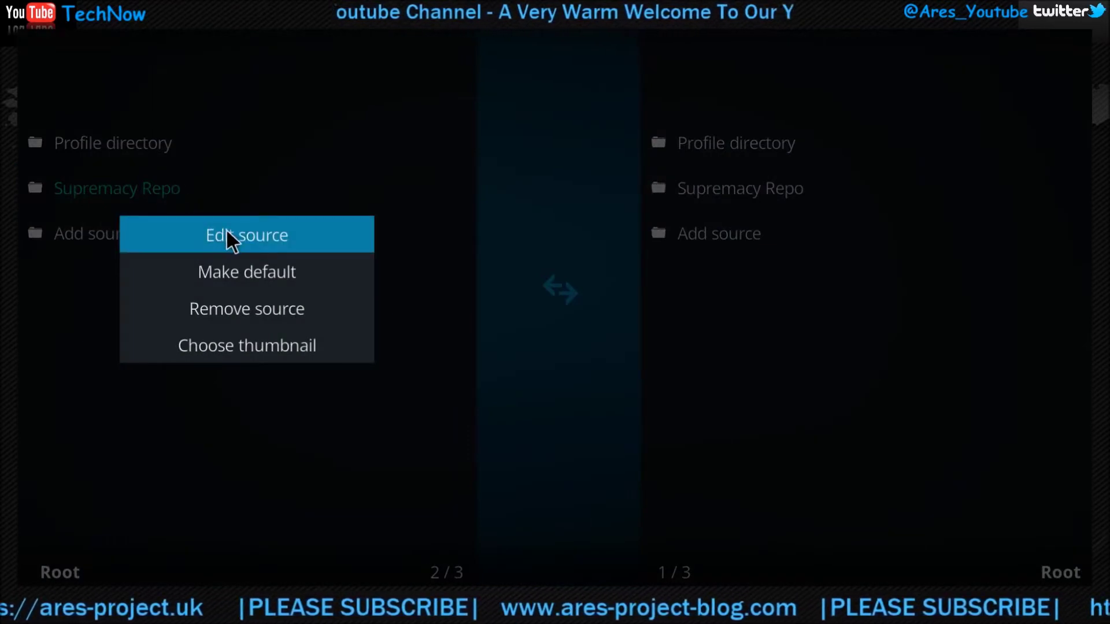
click(254, 151)
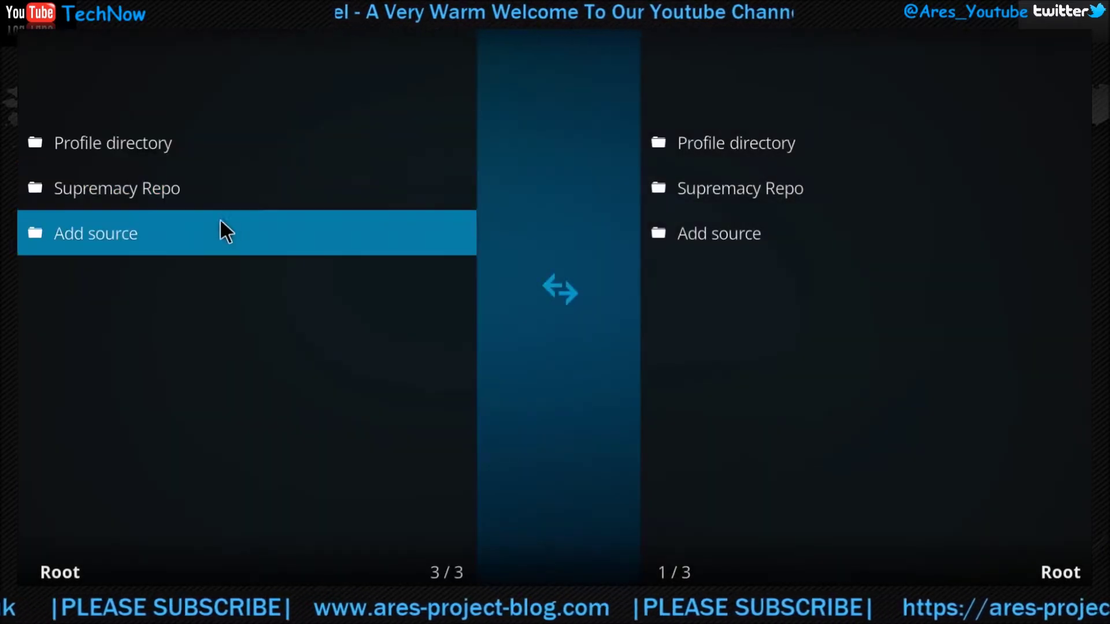
click(156, 244)
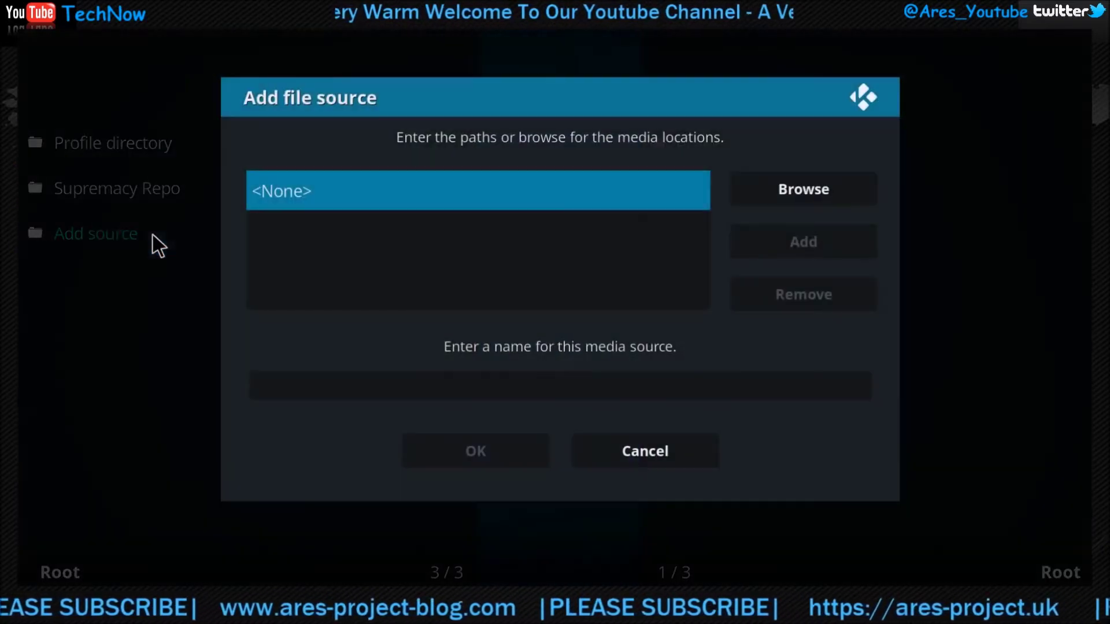
click(358, 201)
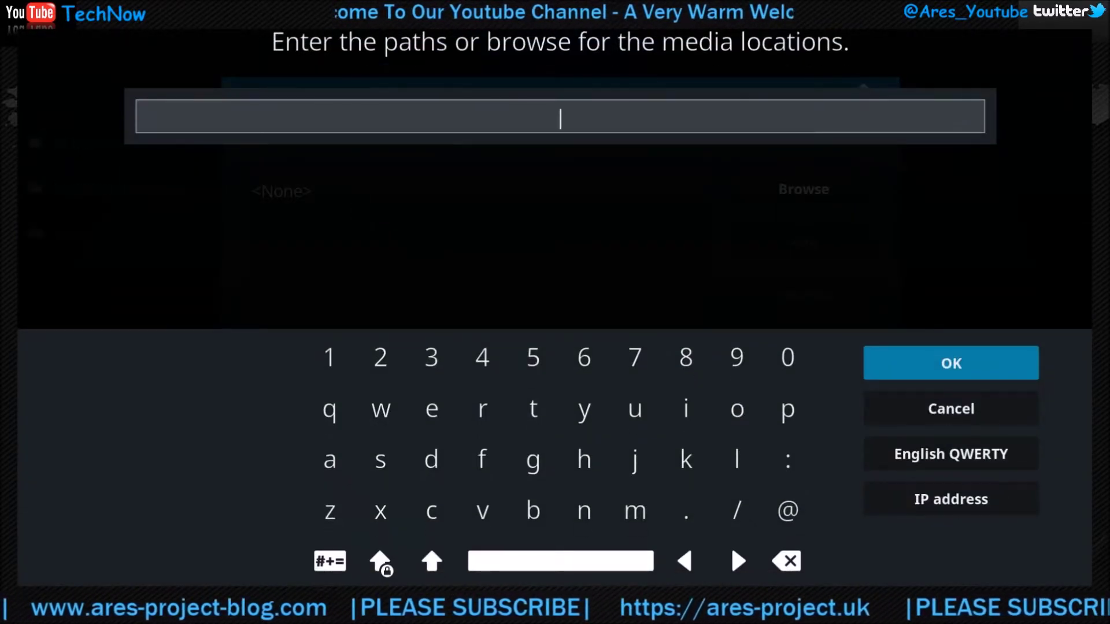
text(http://supremacy.org.uk/zip/repo)
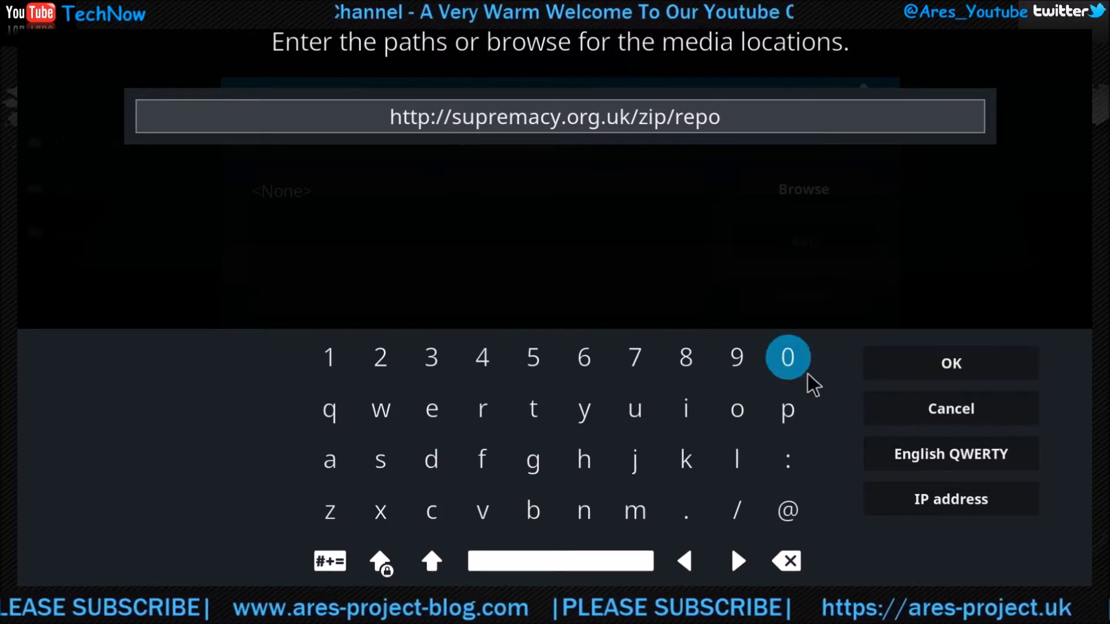
click(990, 356)
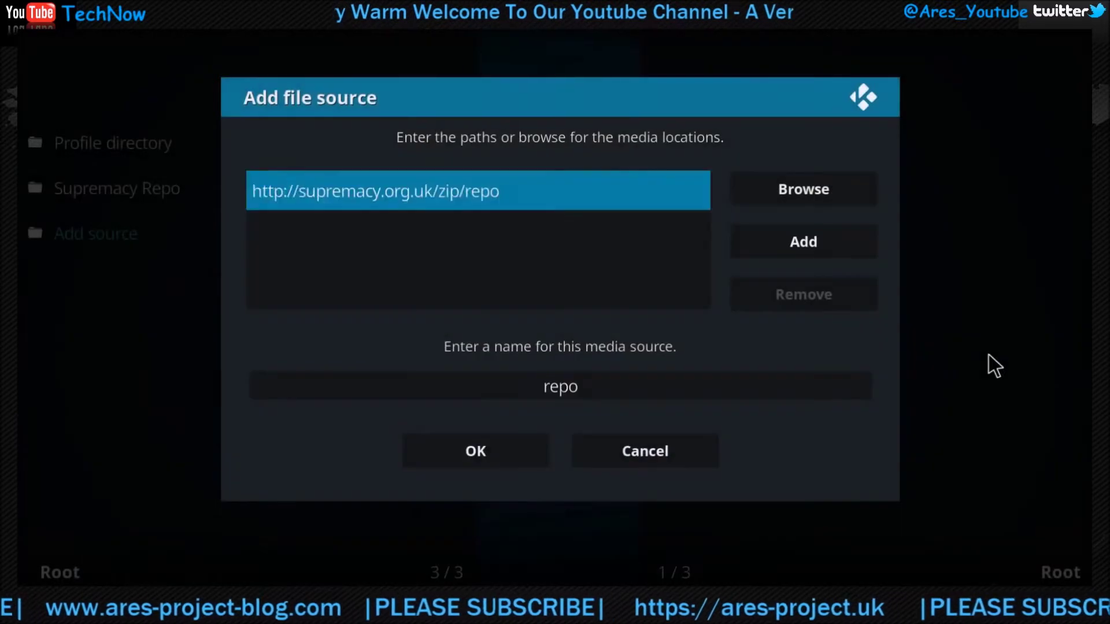
click(602, 376)
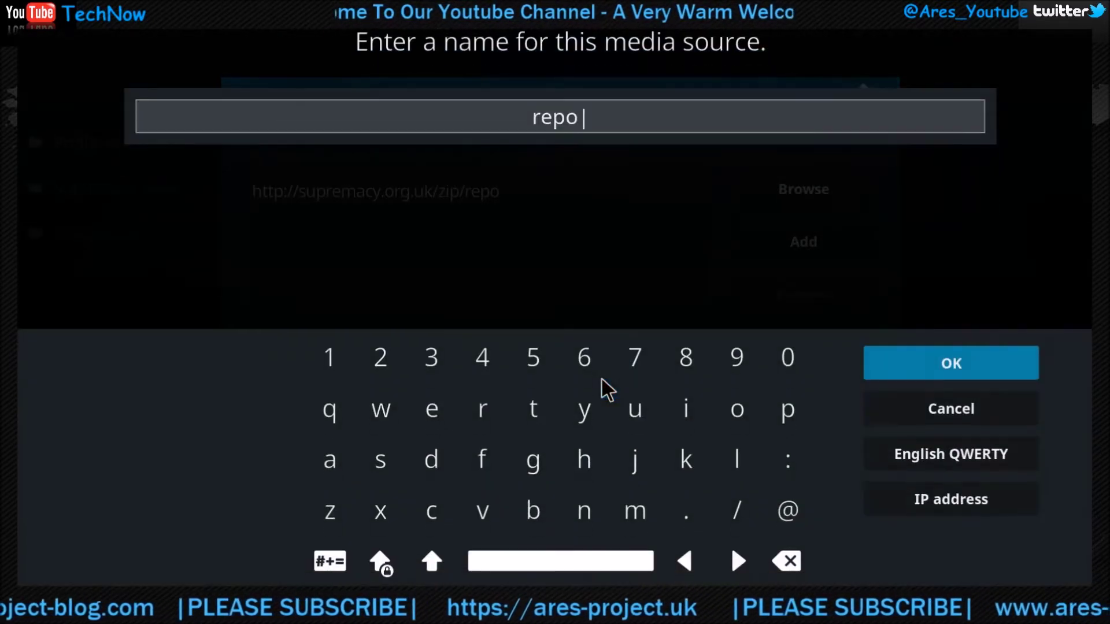
key(BackSpace)
key(BackSpace)
key(BackSpace)
key(BackSpace)
text(S)
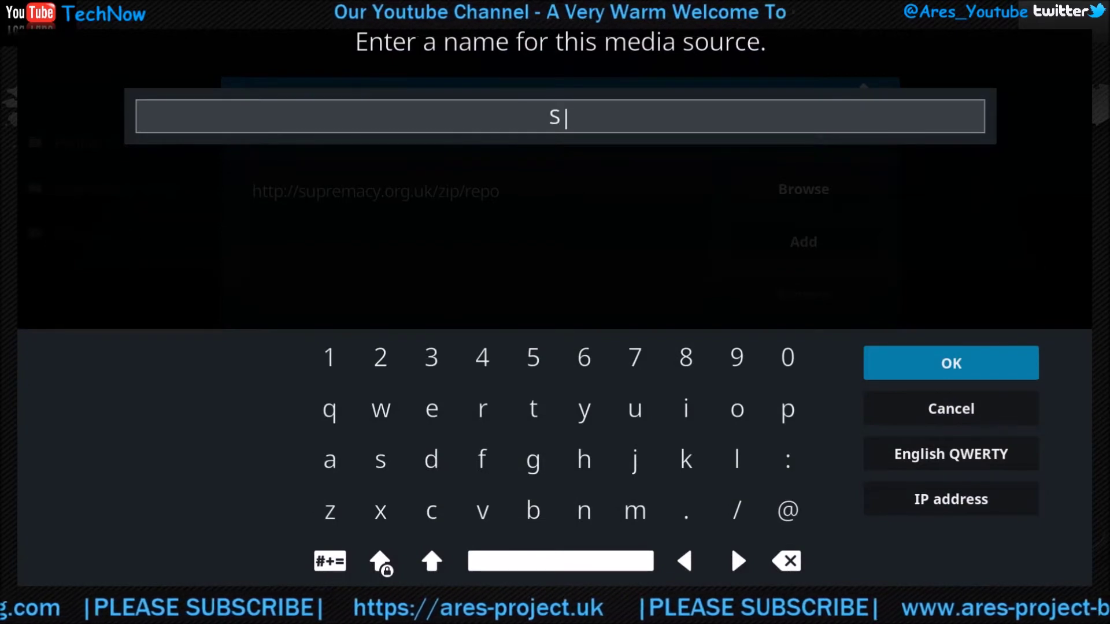
text(upremac)
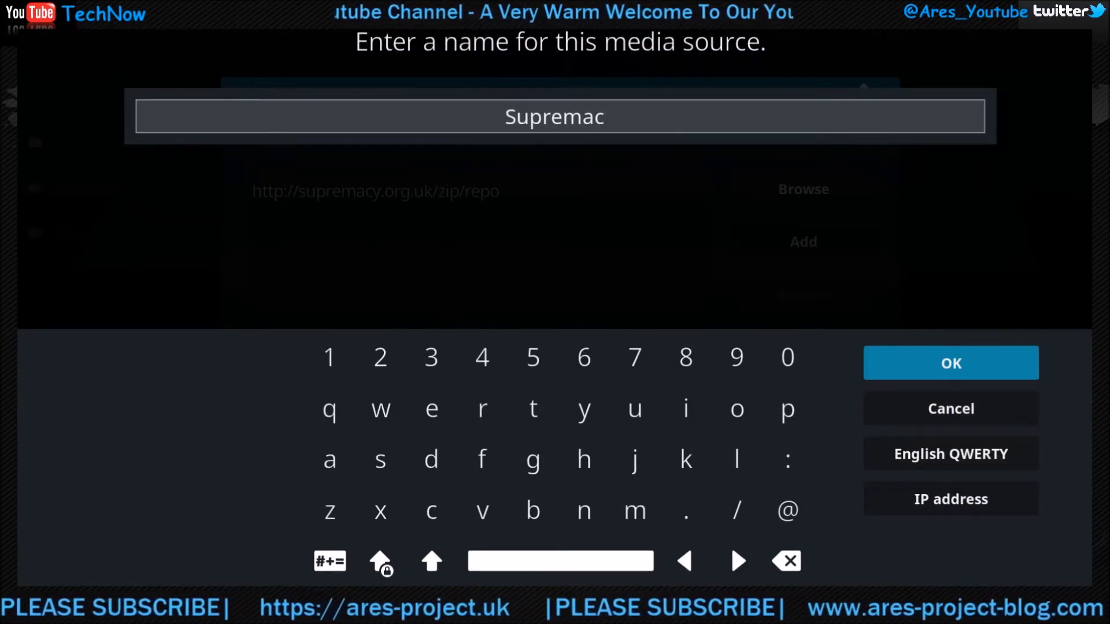
text(y Repo)
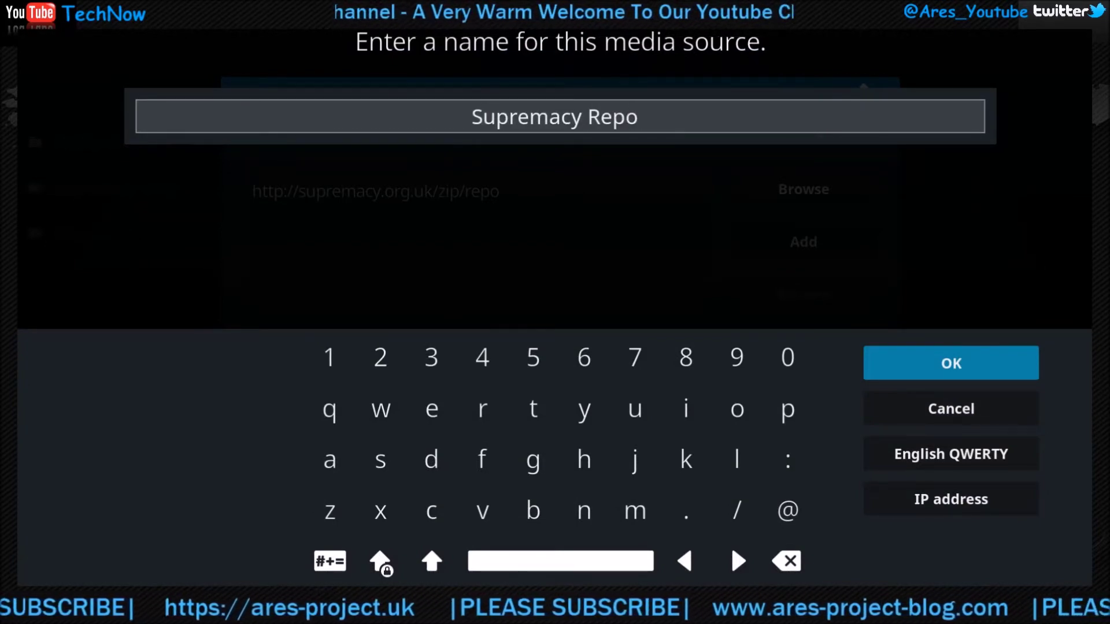
click(903, 361)
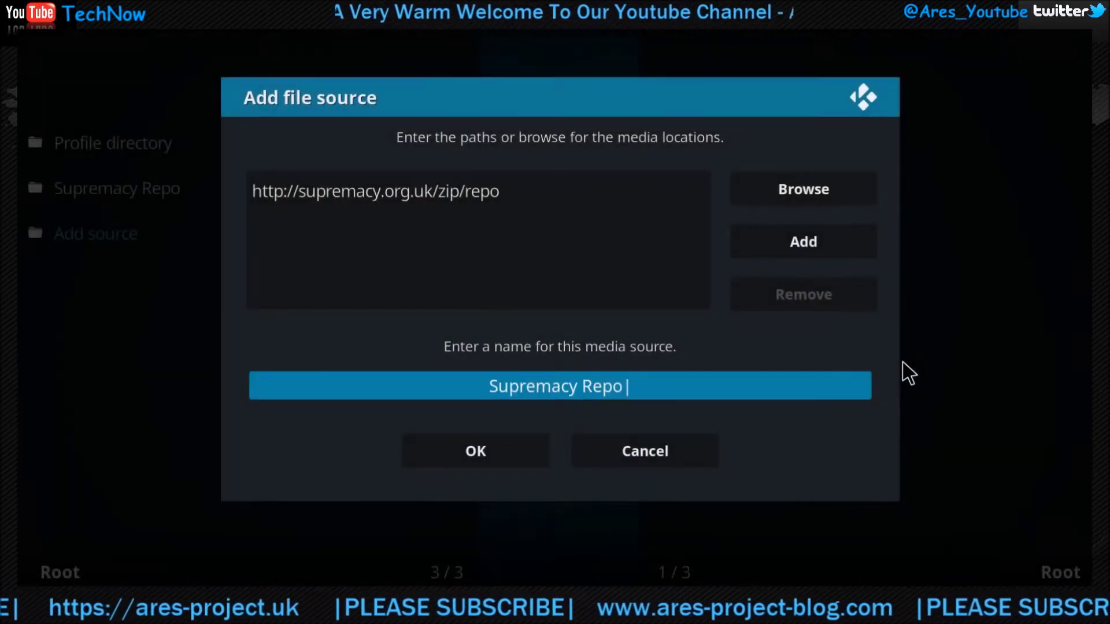
click(501, 443)
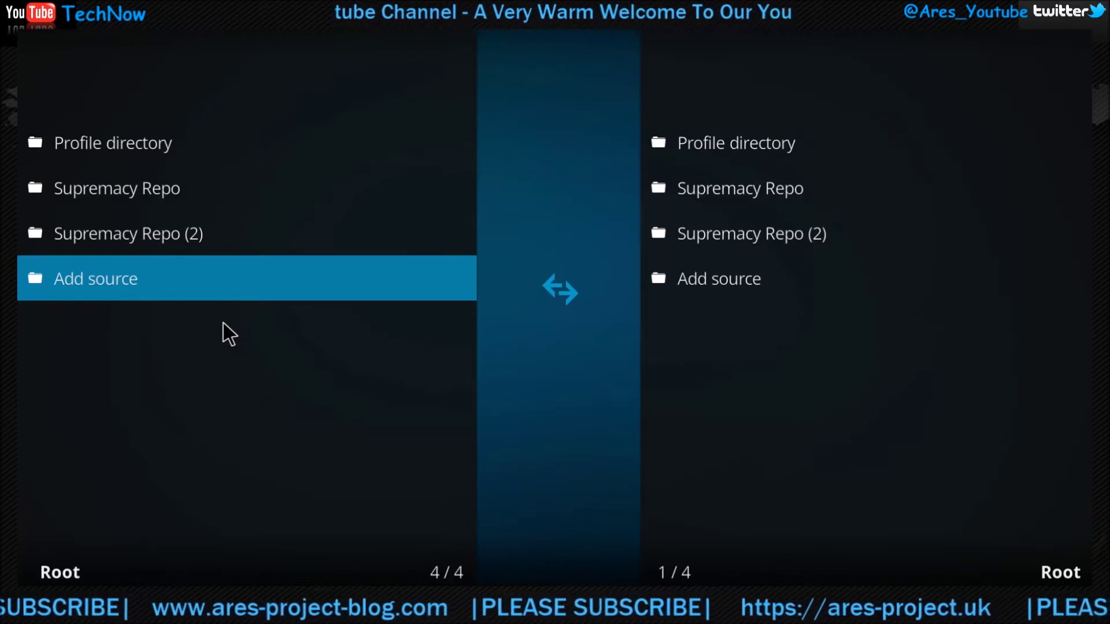
key(Escape)
key(Escape)
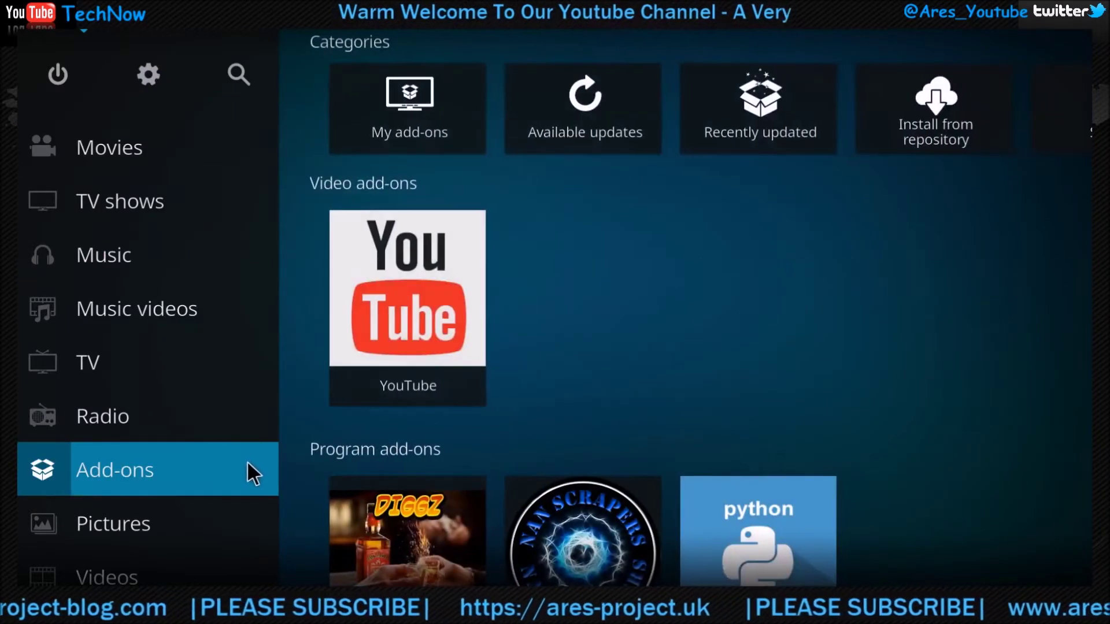
Step: Install repository.supremacy-1.6.zip from the Supremacy Repo source via Install from zip file
click(248, 462)
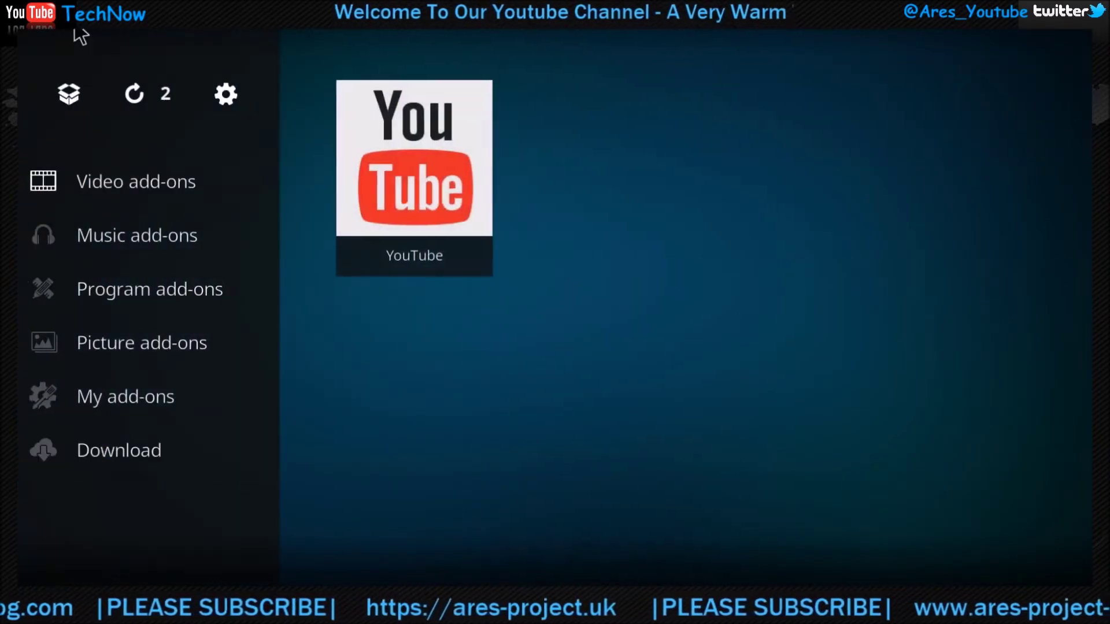
click(72, 93)
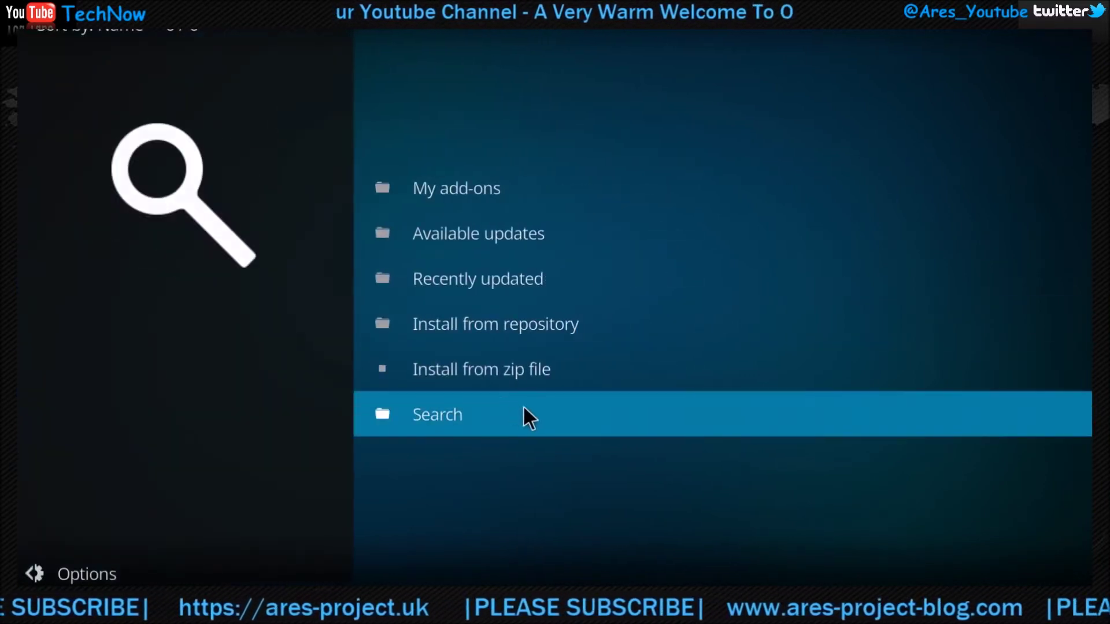
click(535, 373)
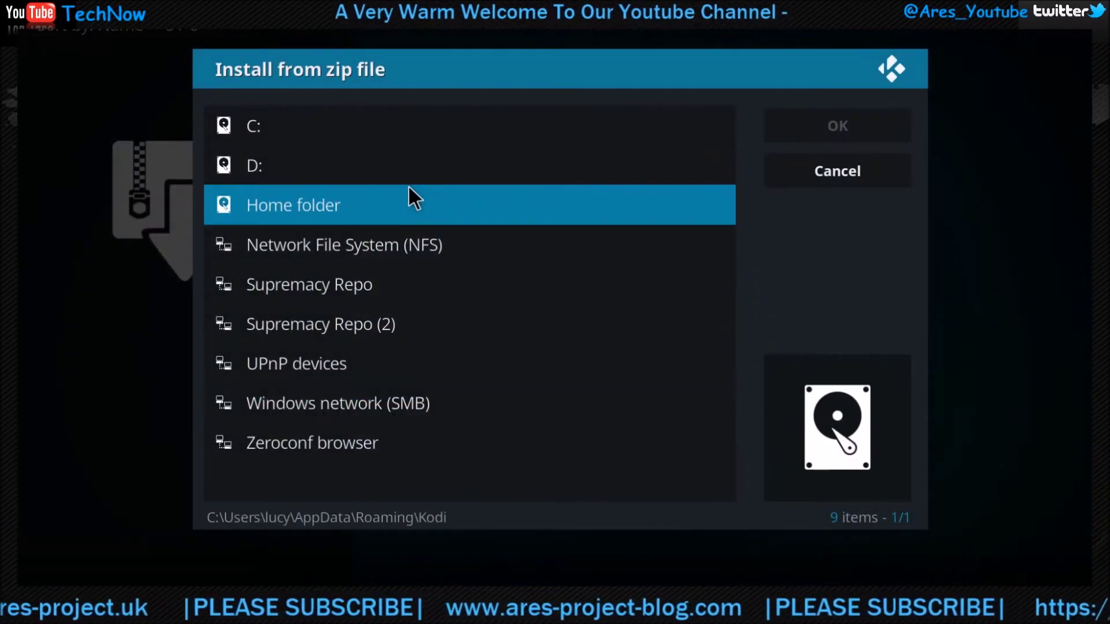
click(385, 284)
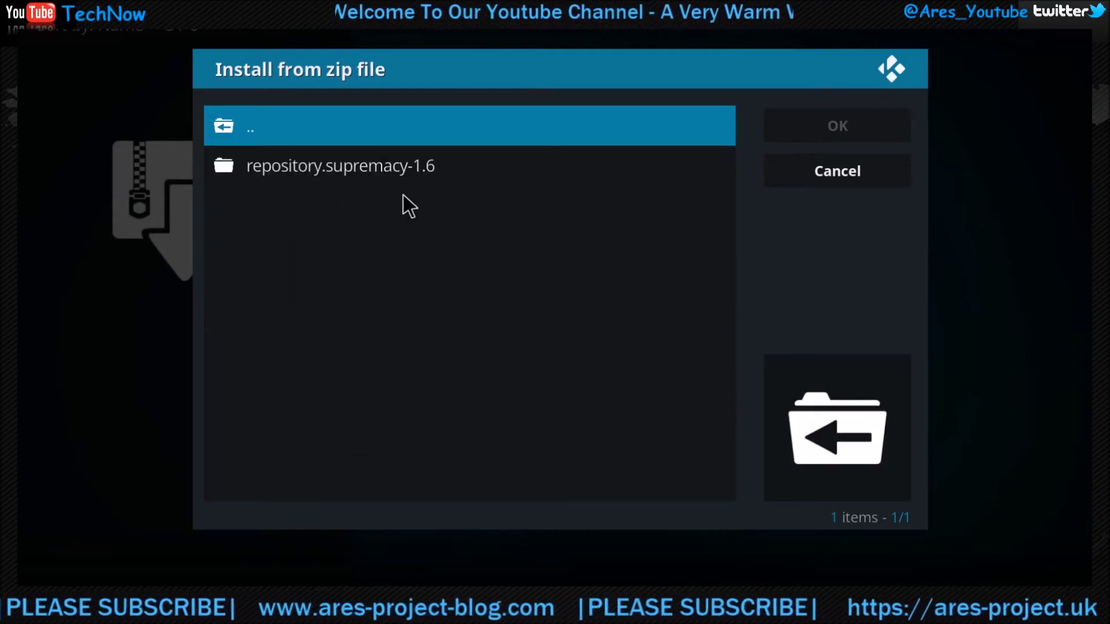
click(402, 175)
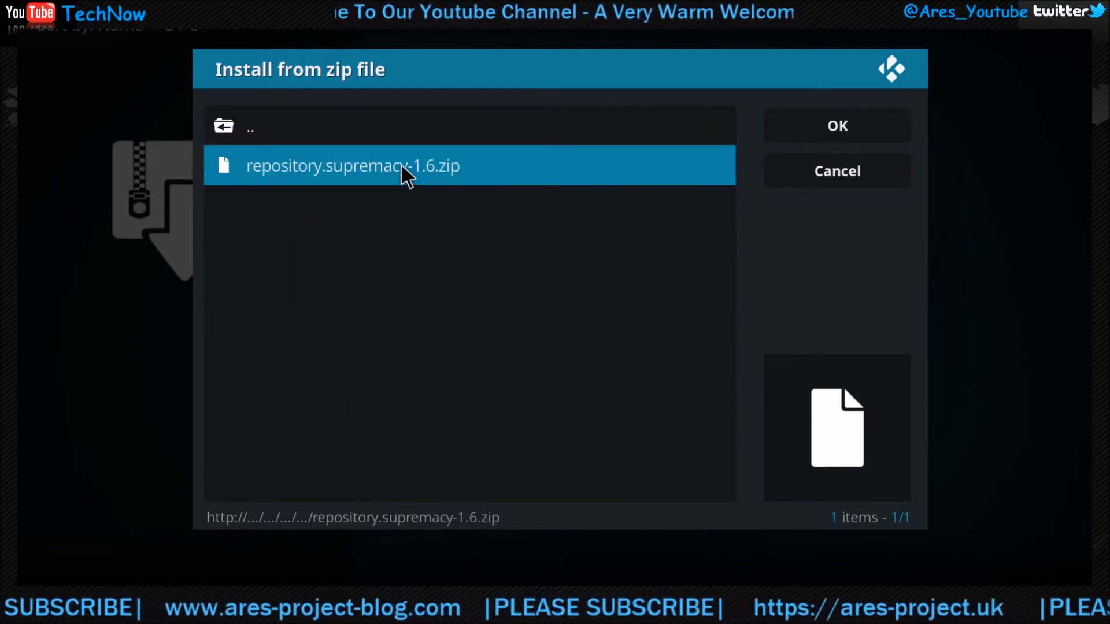
click(402, 166)
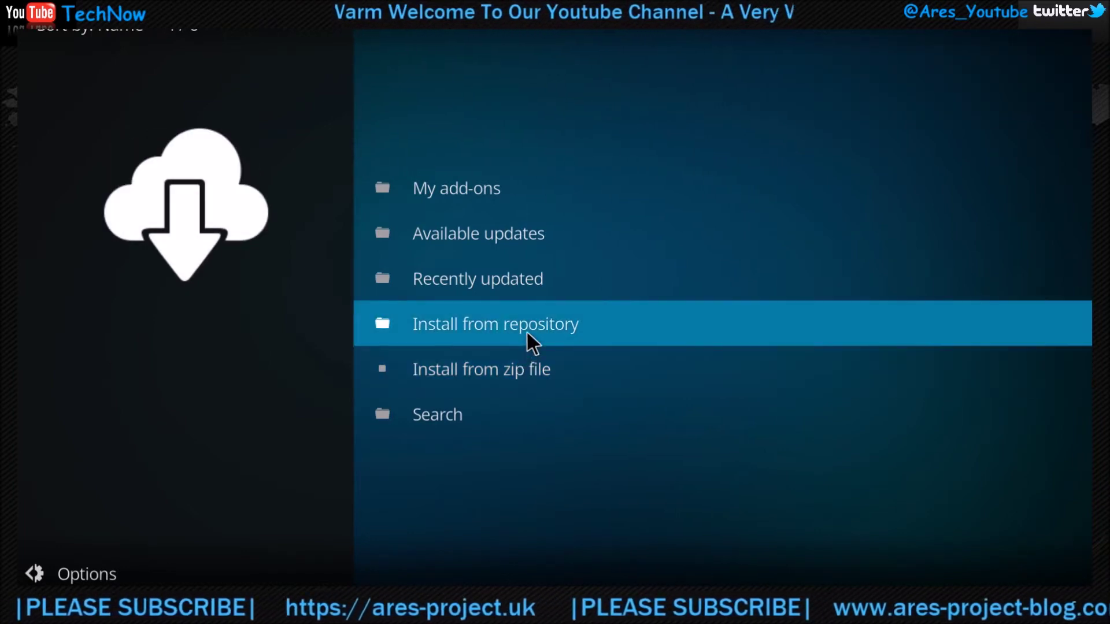
Step: Install SkyNet from the supremacy repository's Video add-ons list, then back out to the repositories
click(526, 331)
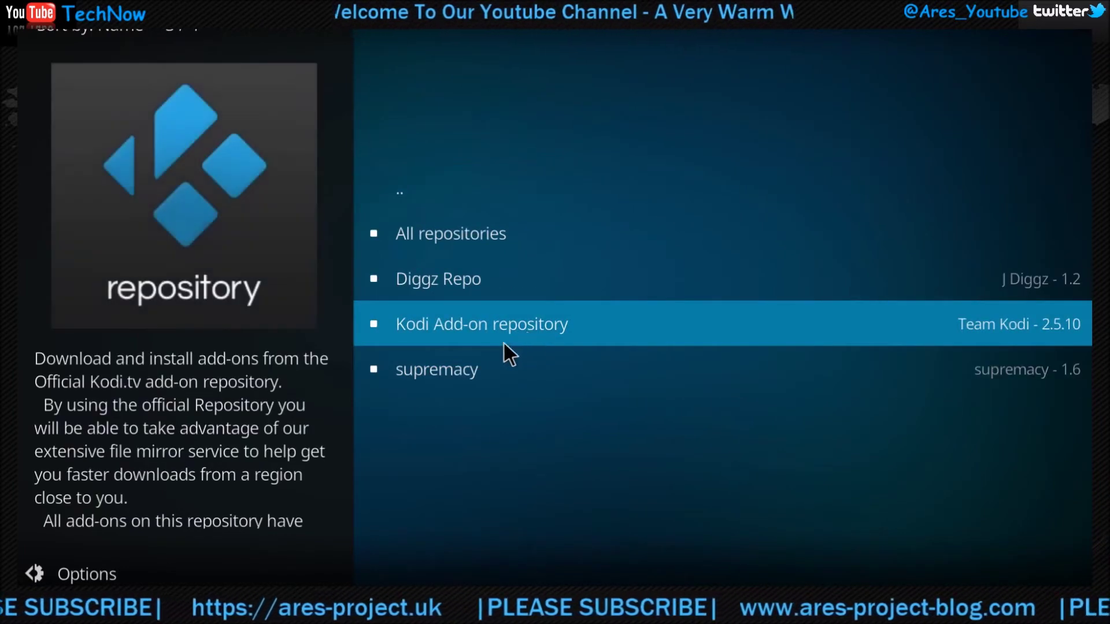
click(484, 362)
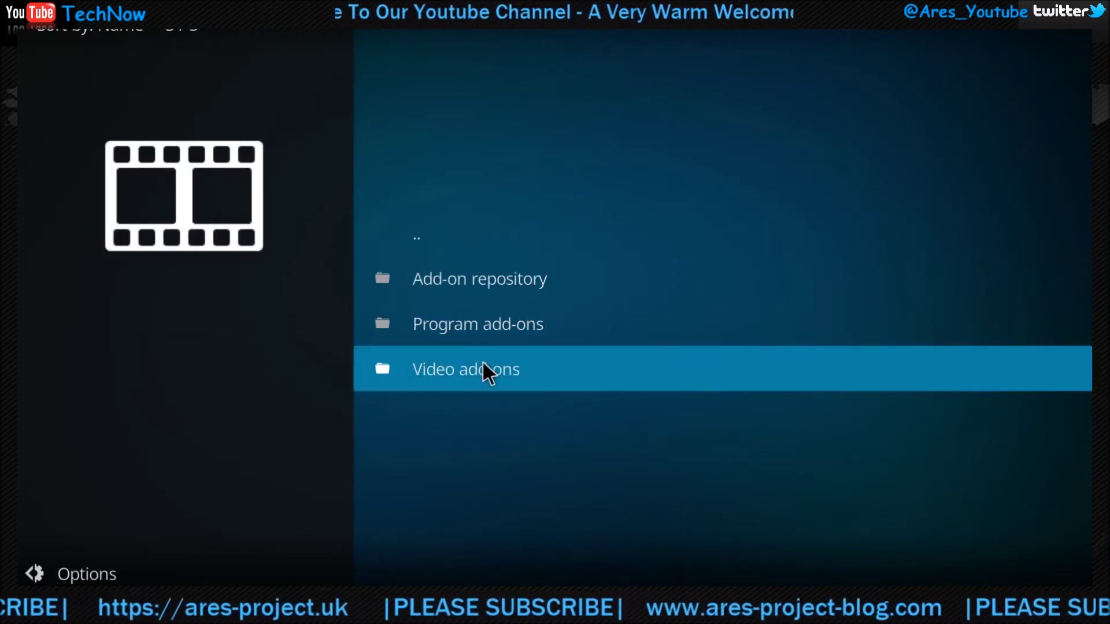
click(449, 365)
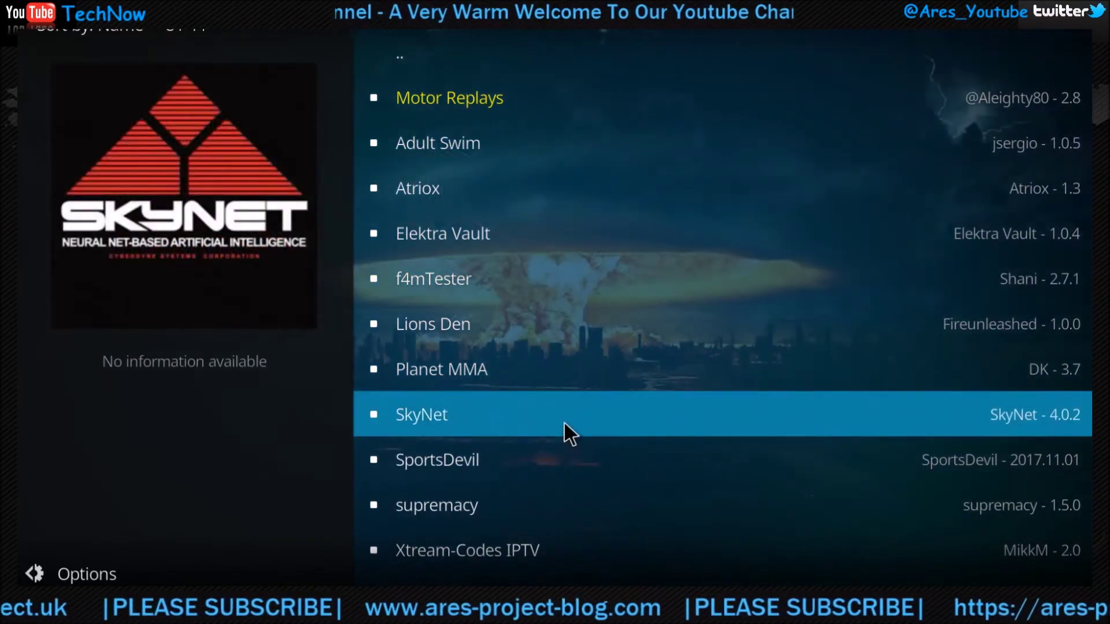
right_click(564, 422)
right_click(563, 422)
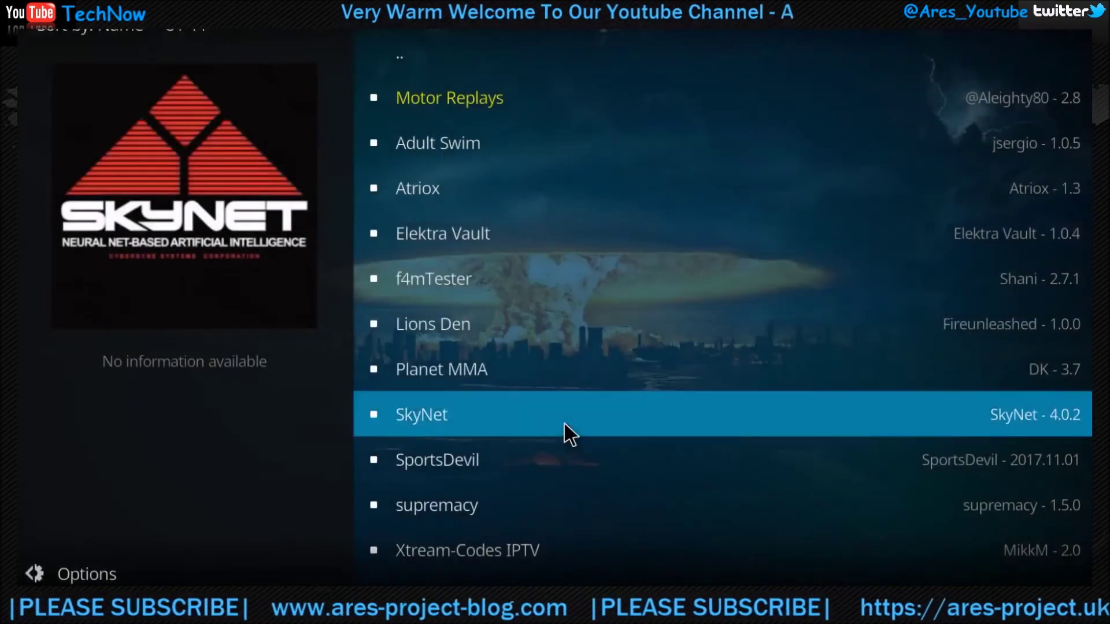
click(564, 421)
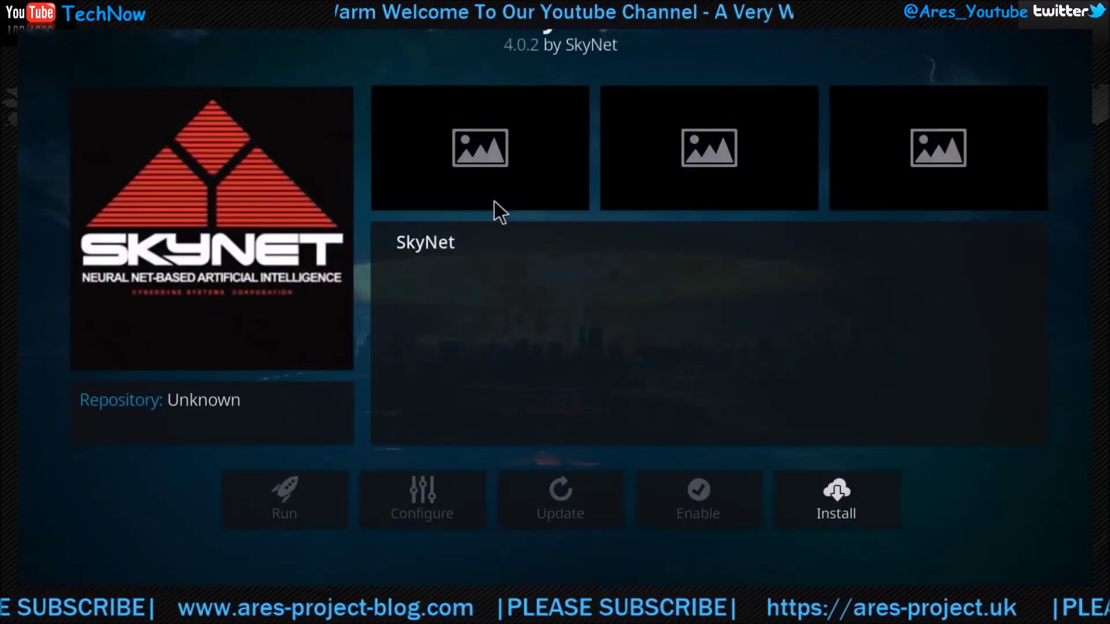
click(816, 495)
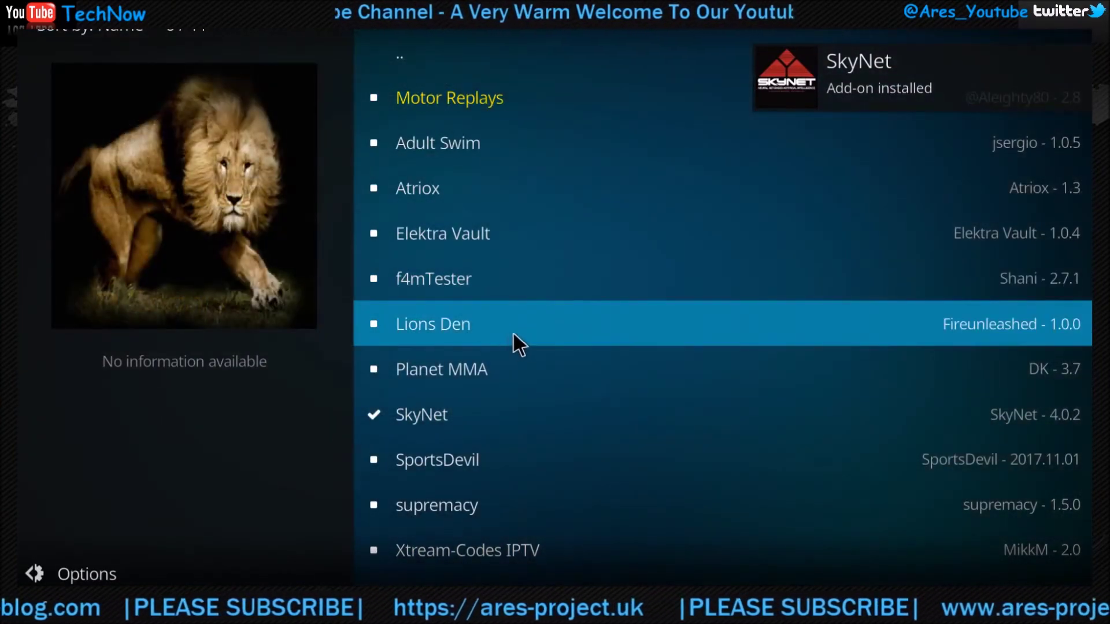
key(BackSpace)
key(BackSpace)
key(BackSpace)
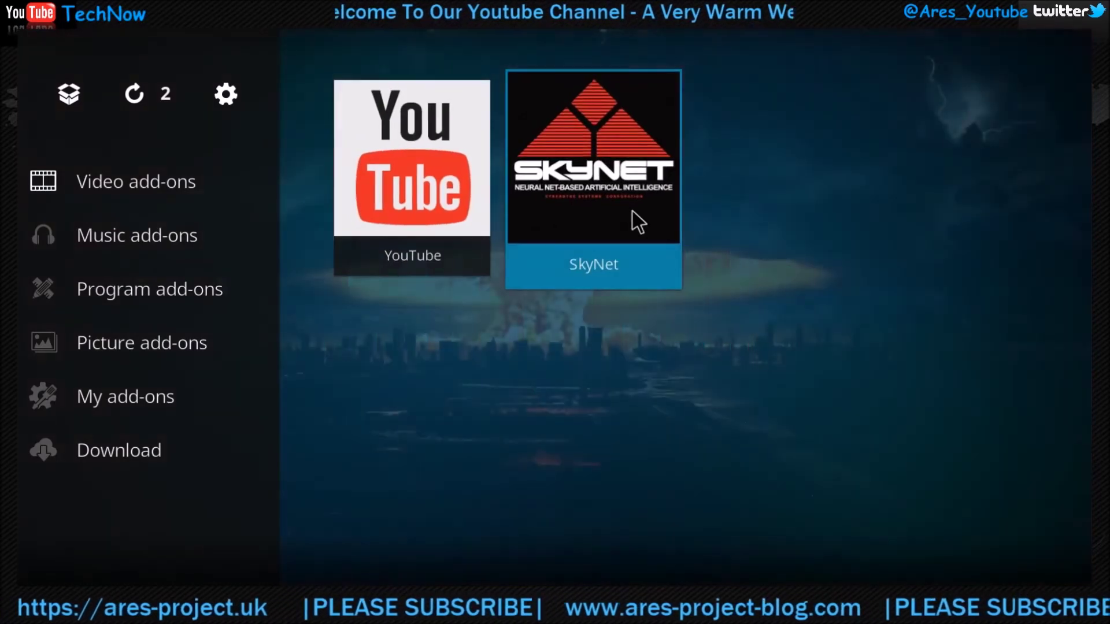
Step: Launch SkyNet, browse its categories, open Skynet New Releases and return to the main menu
click(632, 211)
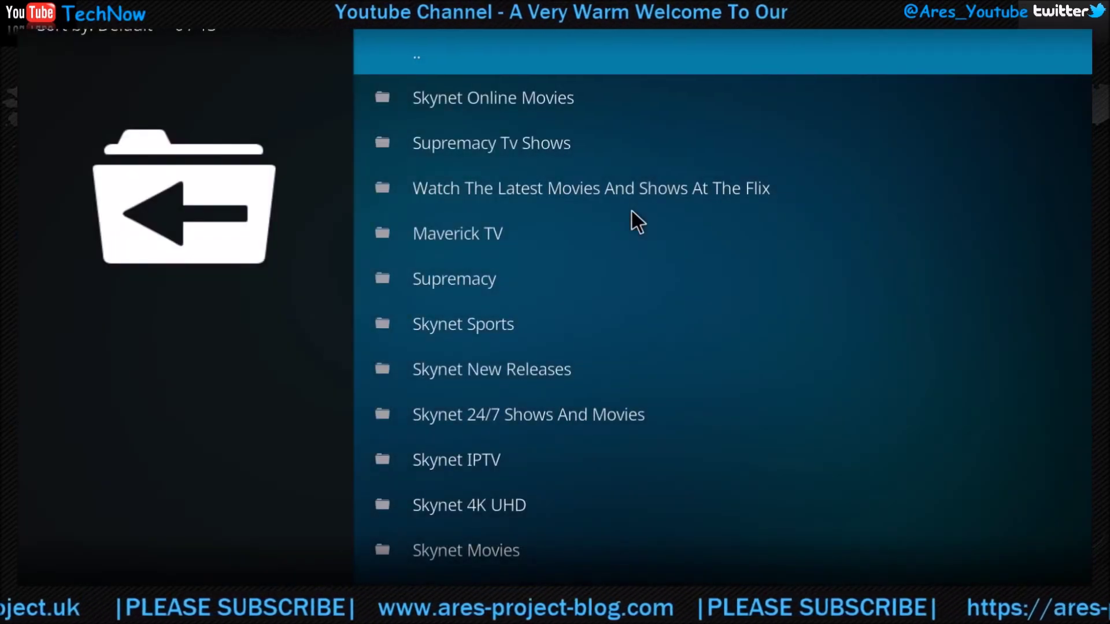
key(Down)
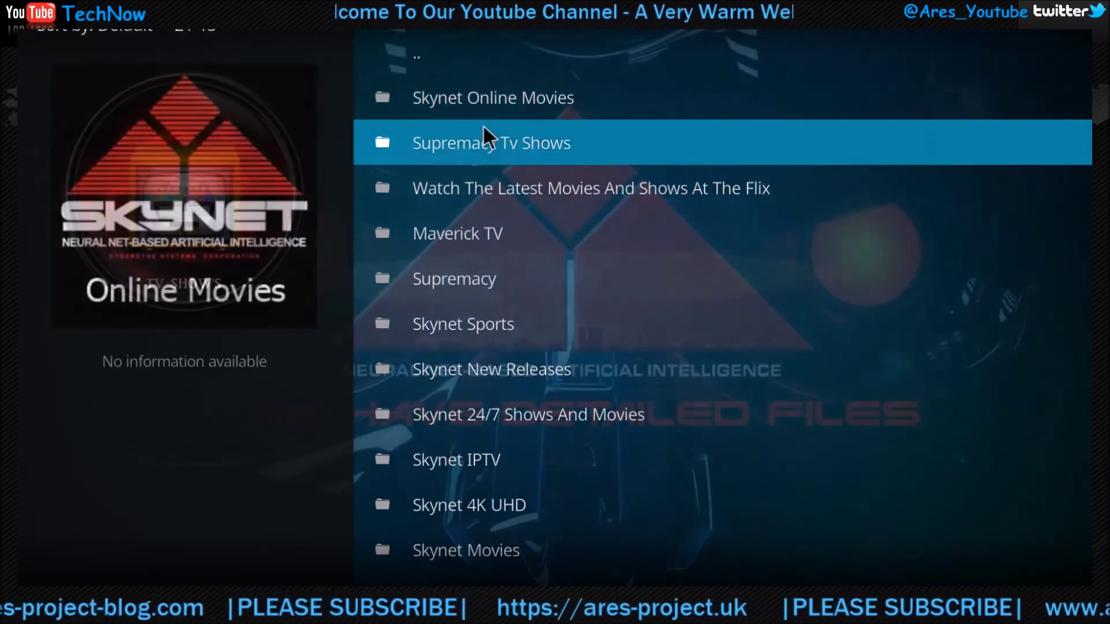
scroll(516, 206, down, 2)
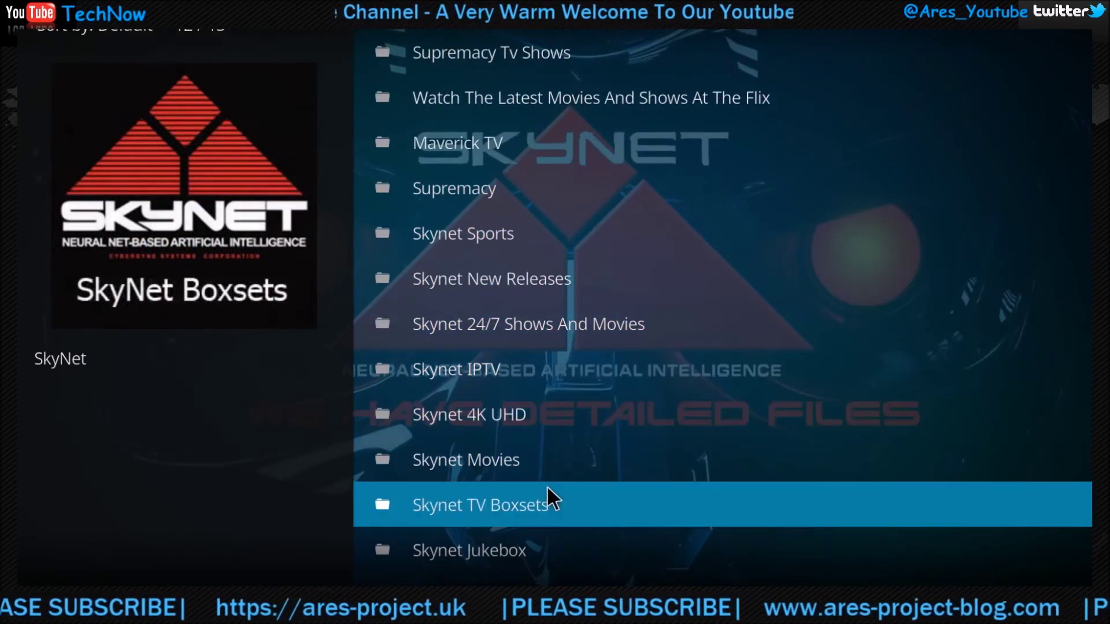
scroll(498, 223, up, 2)
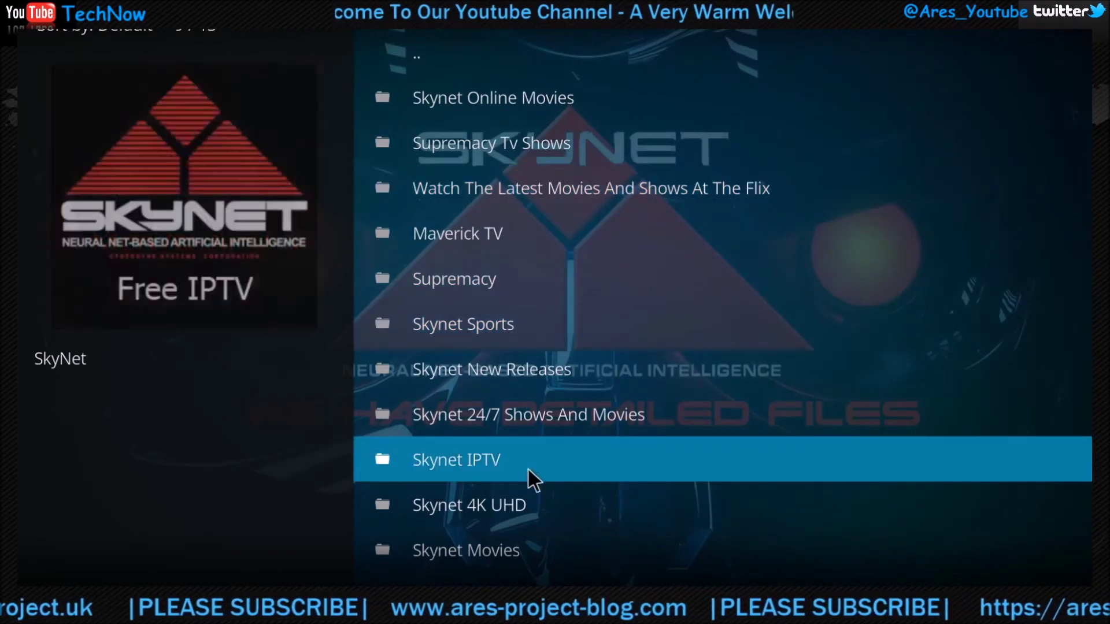
click(539, 369)
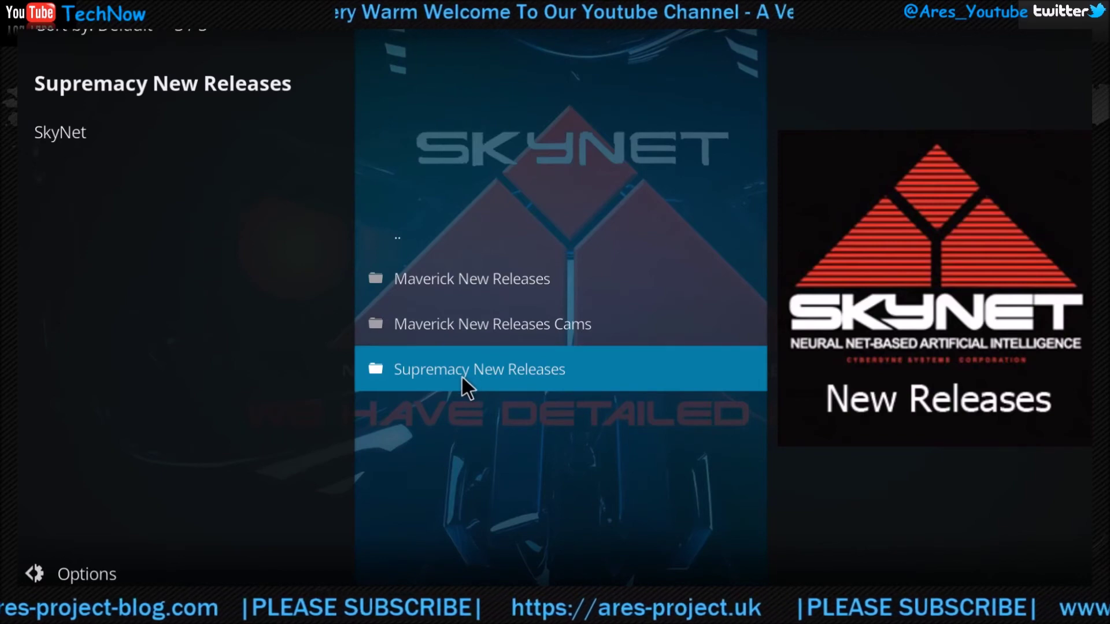
key(BackSpace)
scroll(462, 377, up, 2)
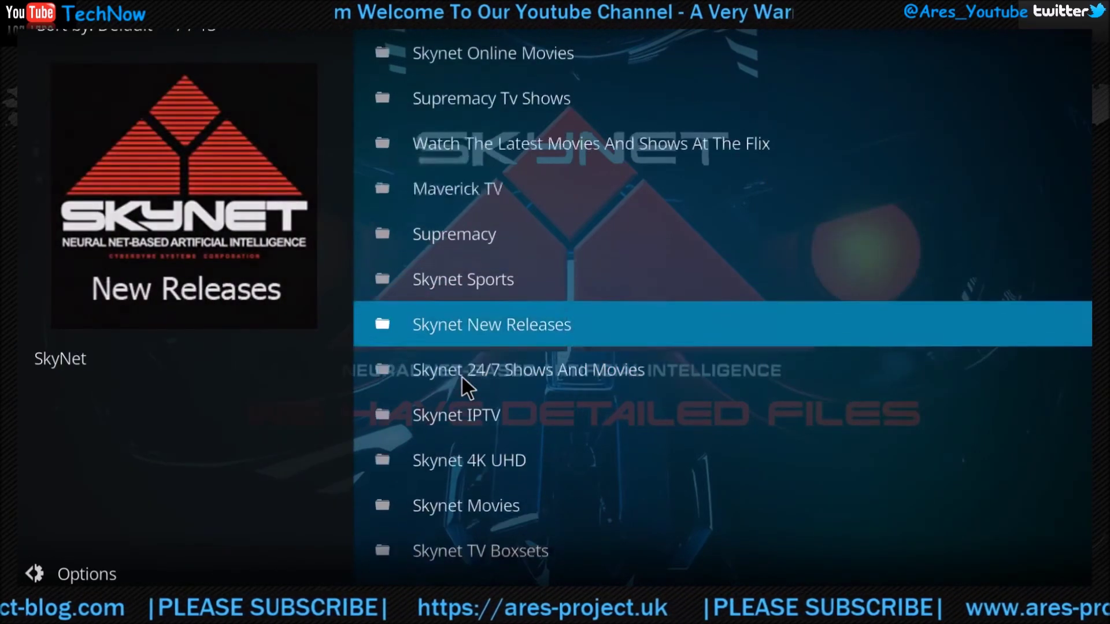